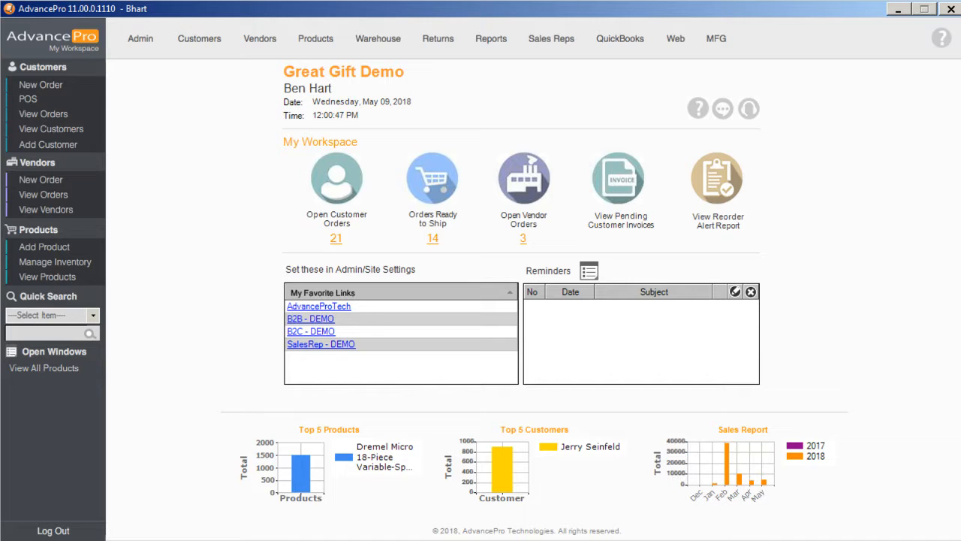
- List only the assembly items among all products and examine the bill of materials of CUSTOM-BUILD ITEM
left_click(69, 283)
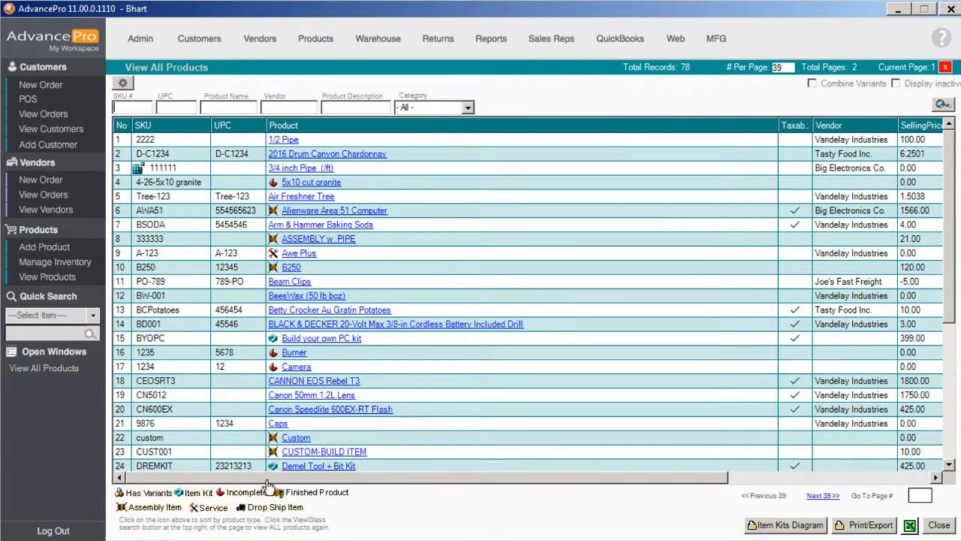
left_click(168, 509)
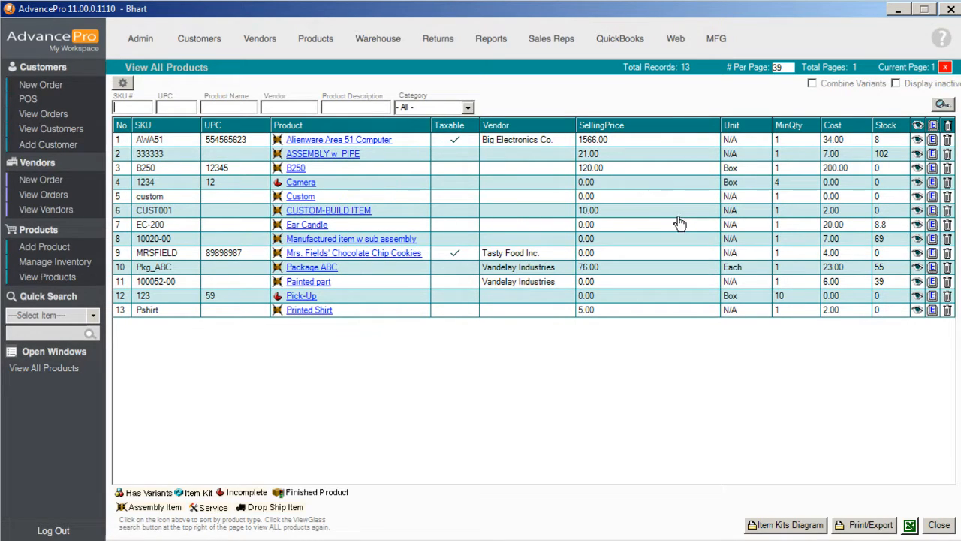
left_click(934, 211)
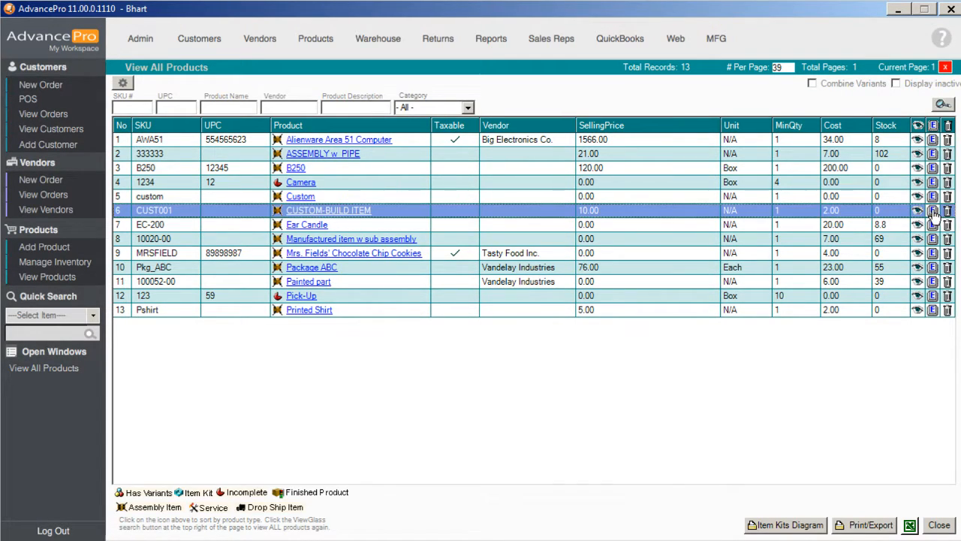
left_click(432, 129)
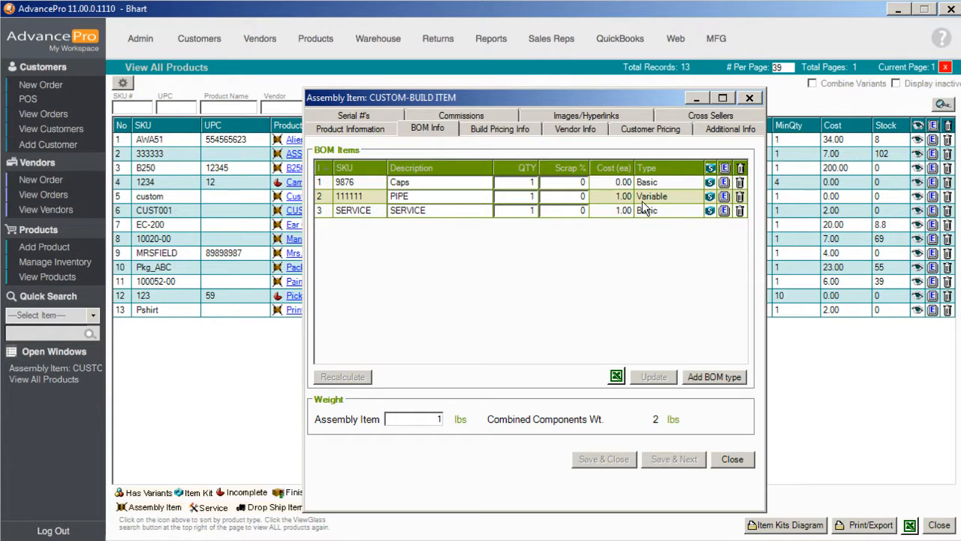
left_click(733, 459)
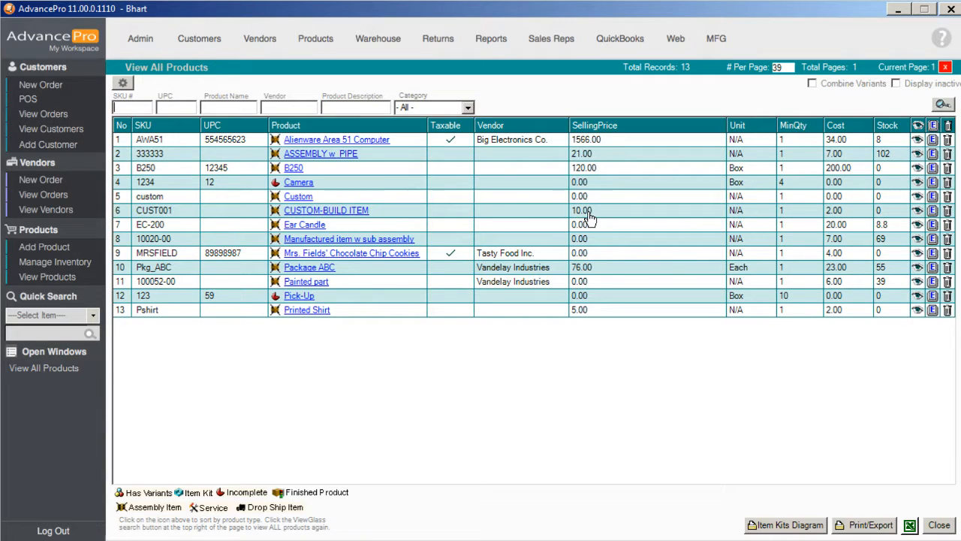
- Start a new customer order for Demo Customer1 and proceed to its order details
left_click(41, 85)
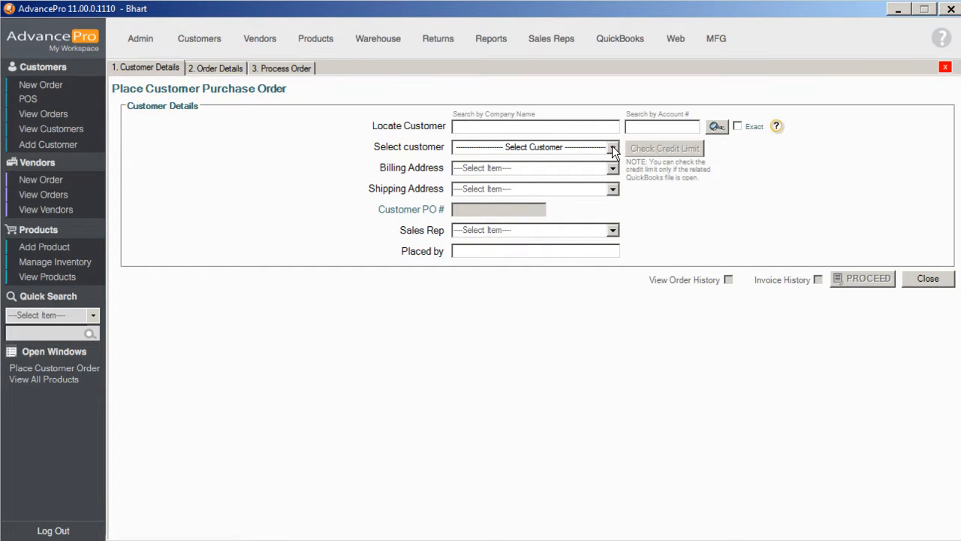
left_click(614, 148)
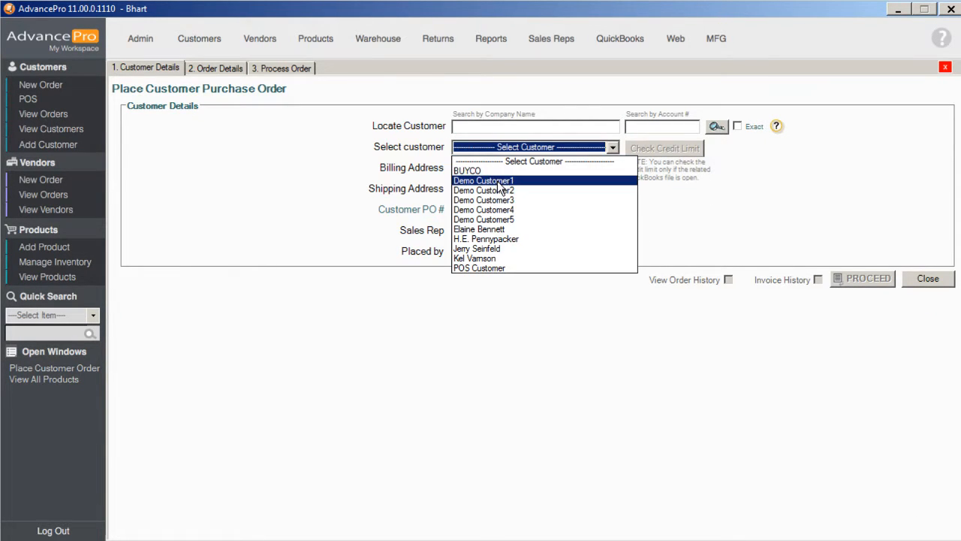
left_click(498, 183)
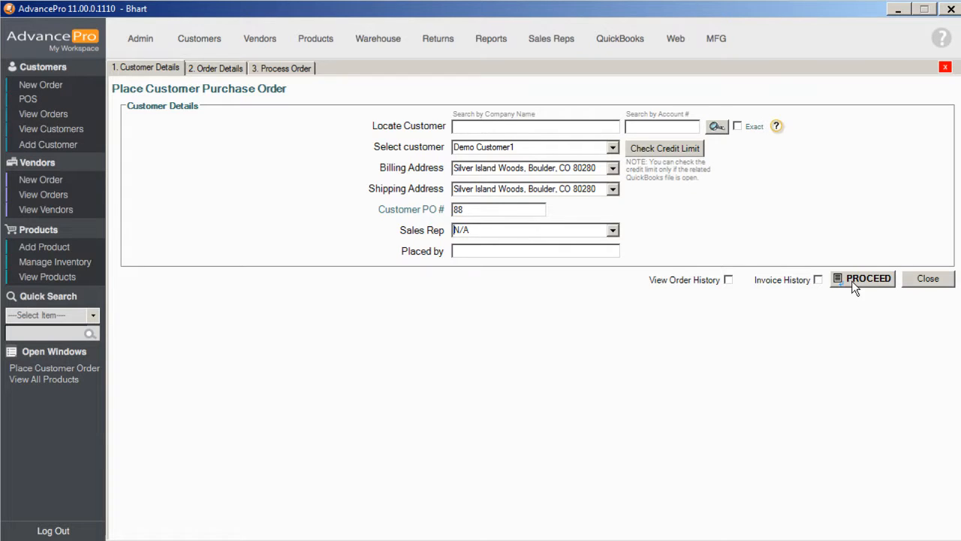
left_click(856, 279)
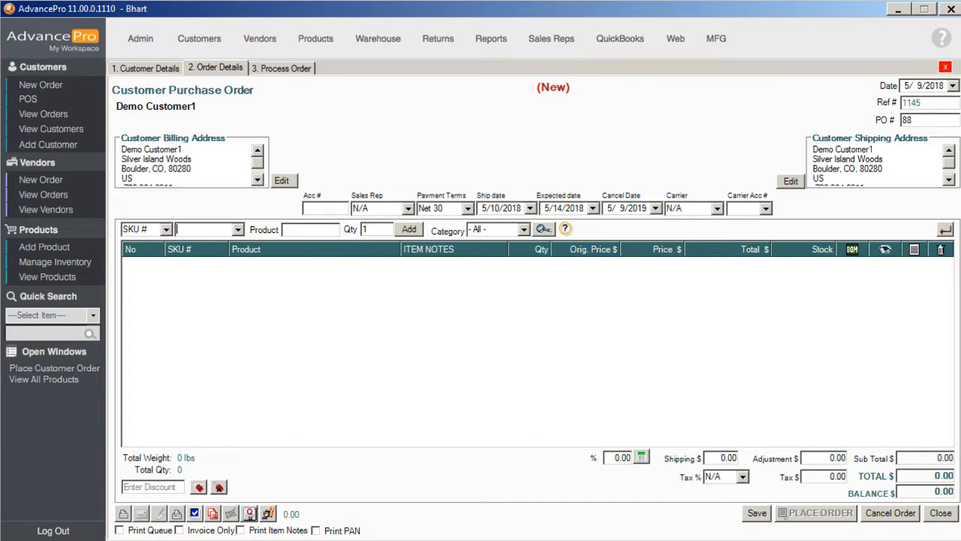
- Add the assembly item with SKU CUST001 to the customer order
type("cusT001")
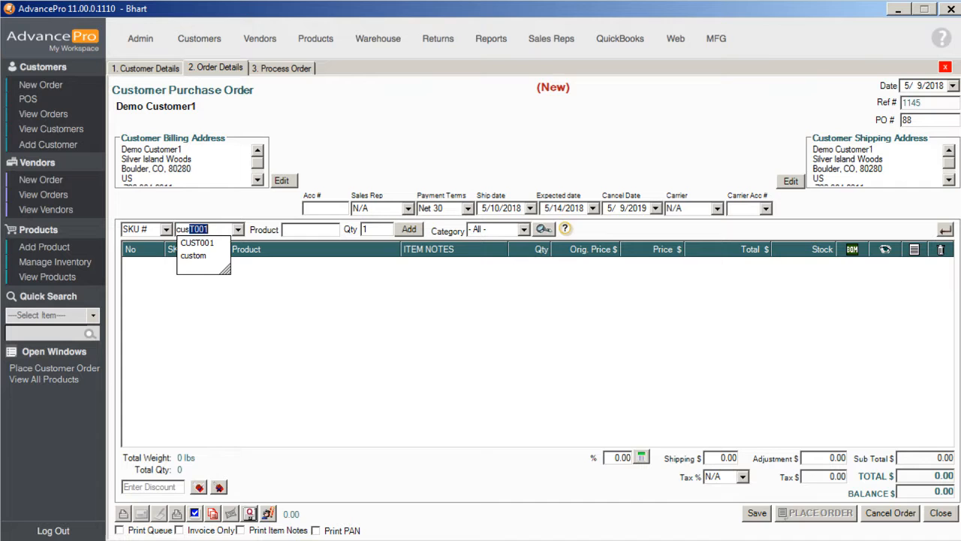
key("Return")
left_click(197, 242)
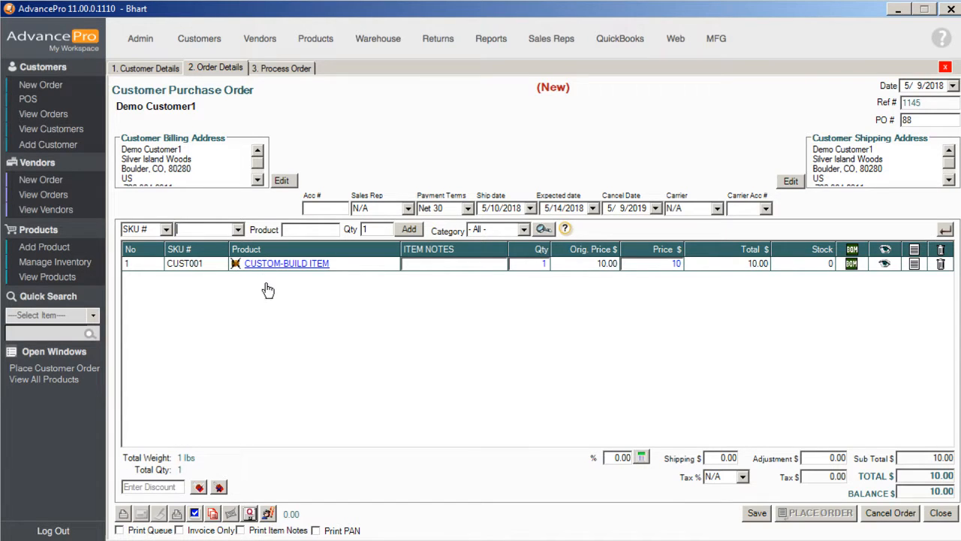
- Enter the item note "Addons" on the CUST001 line, set its quantity to 2, and save the order
left_click(430, 269)
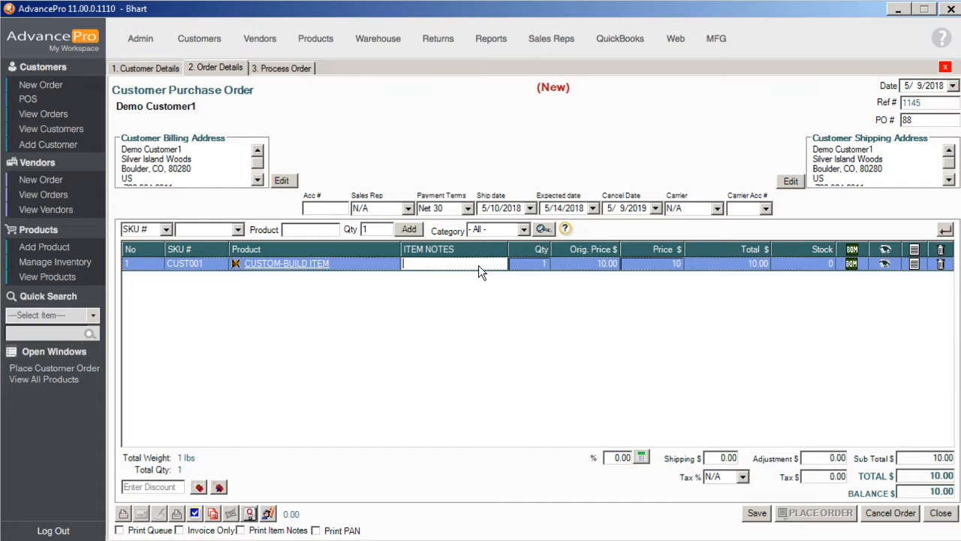
type("Addons")
left_click(756, 516)
left_click(530, 262)
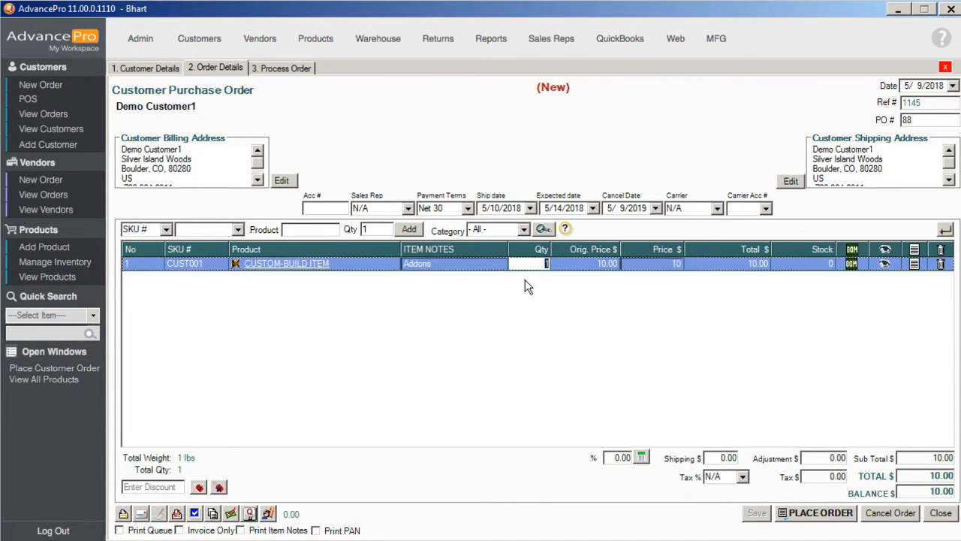
type("2")
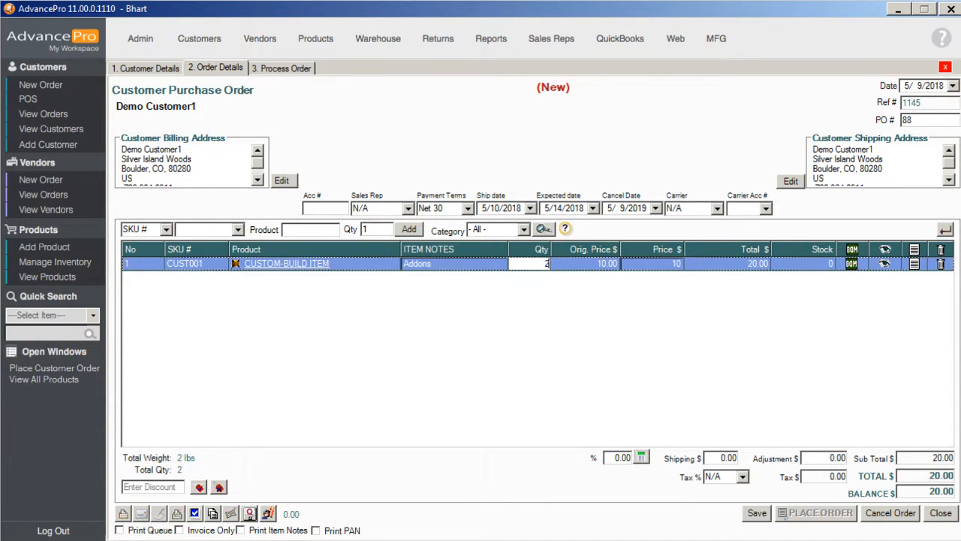
left_click(755, 518)
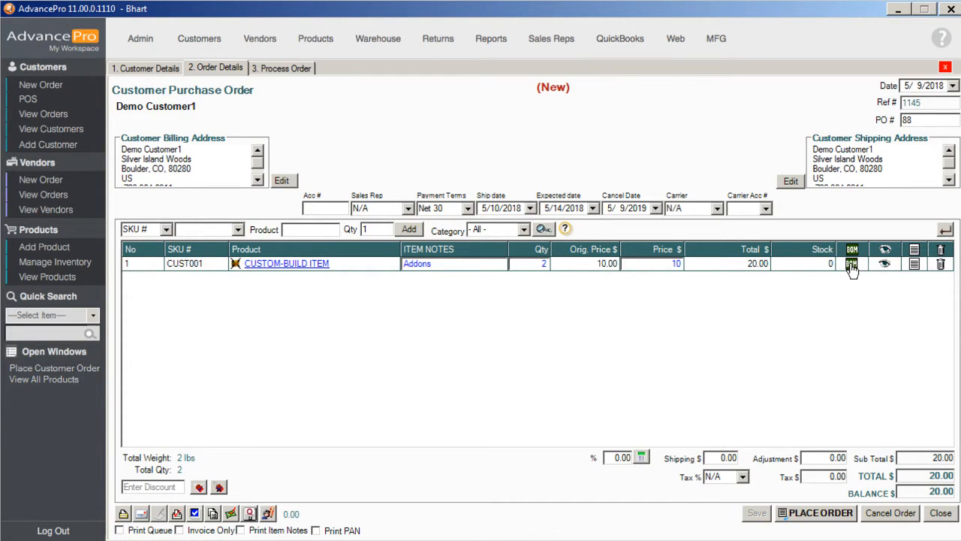
- Open the BOM of the CUST001 order line and set the PIPE component's quantity to 5
left_click(851, 265)
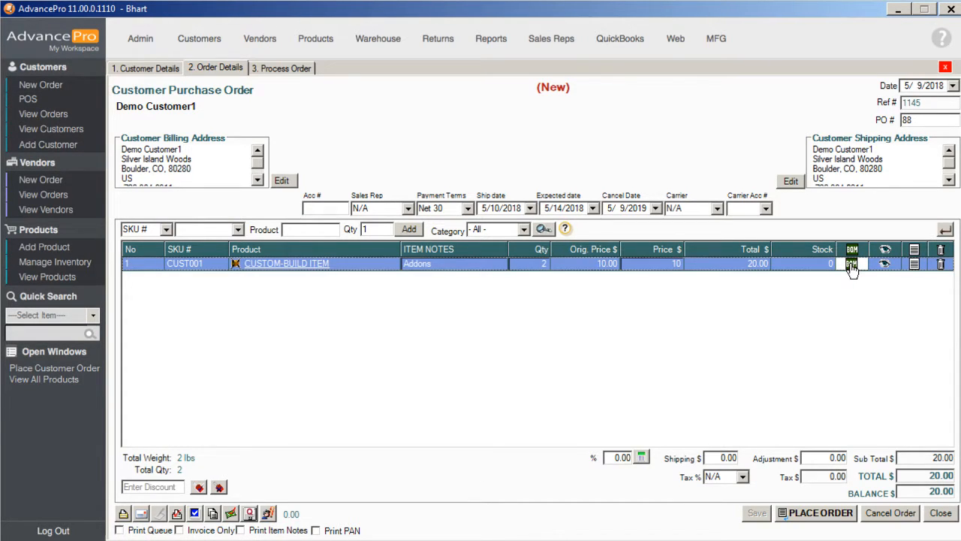
left_click(851, 266)
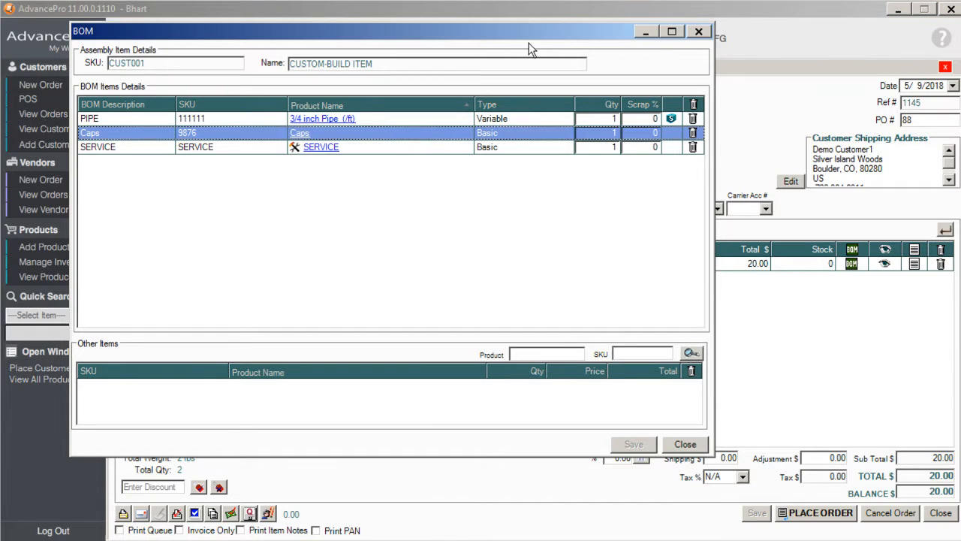
left_click(599, 120)
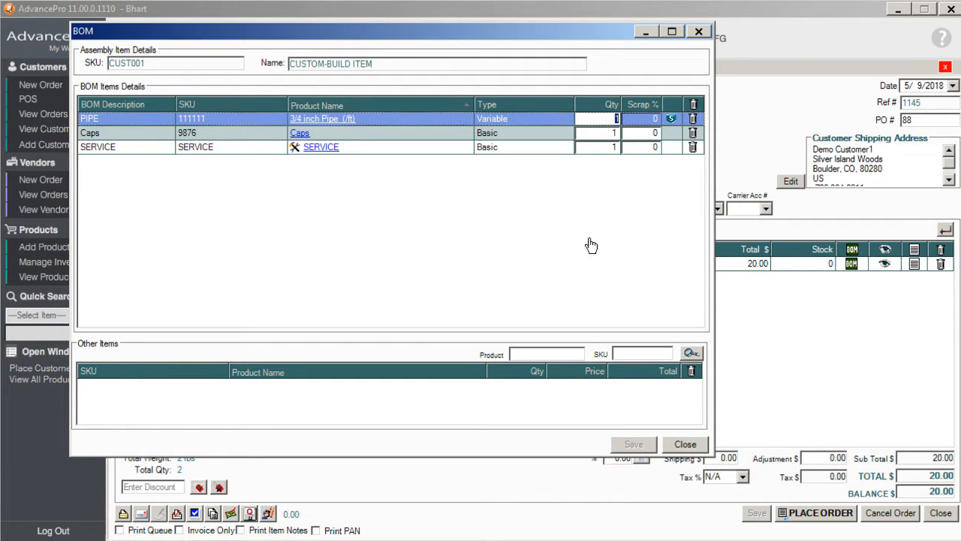
type("5")
left_click(514, 151)
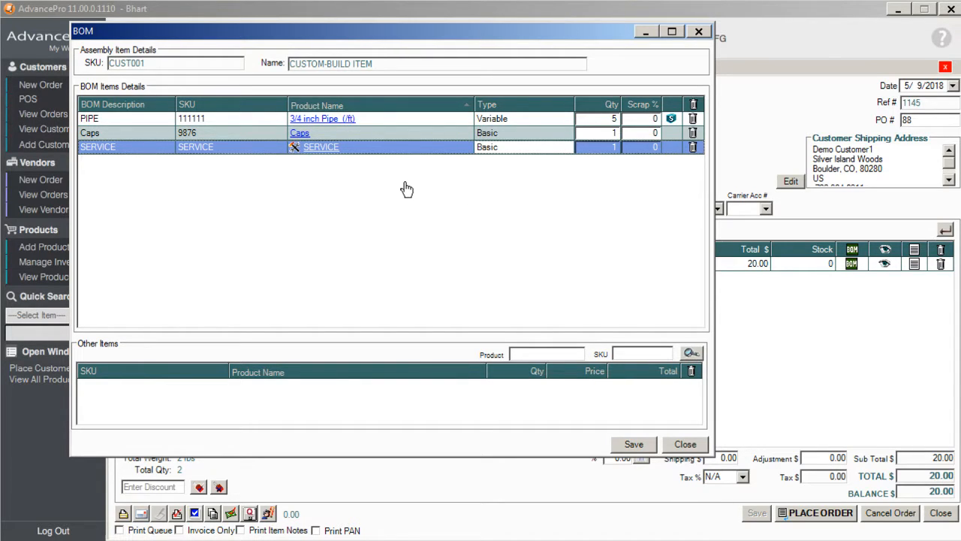
- Add the 1/2 Pipe product (SKU 2222) to the BOM's other items, then save and close the BOM
left_click(691, 352)
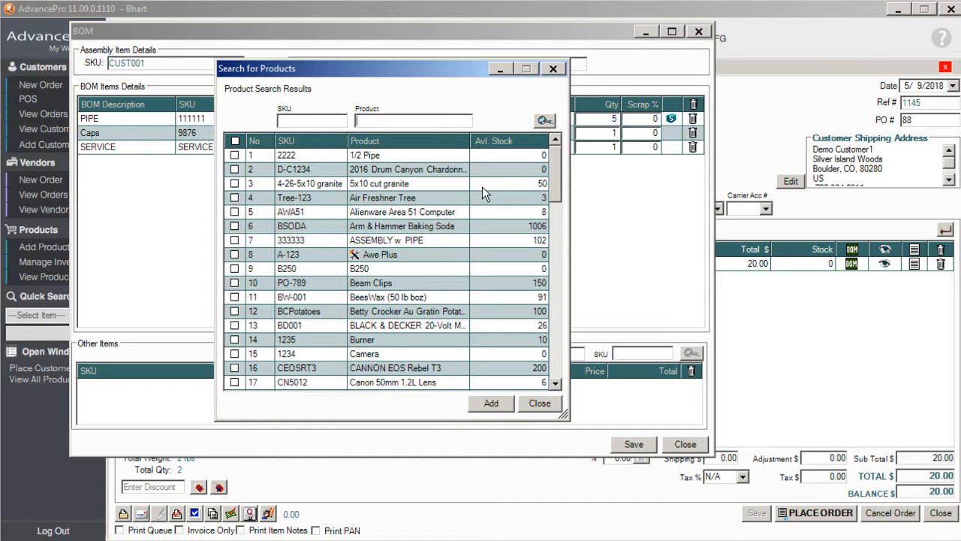
left_click(234, 155)
left_click(491, 403)
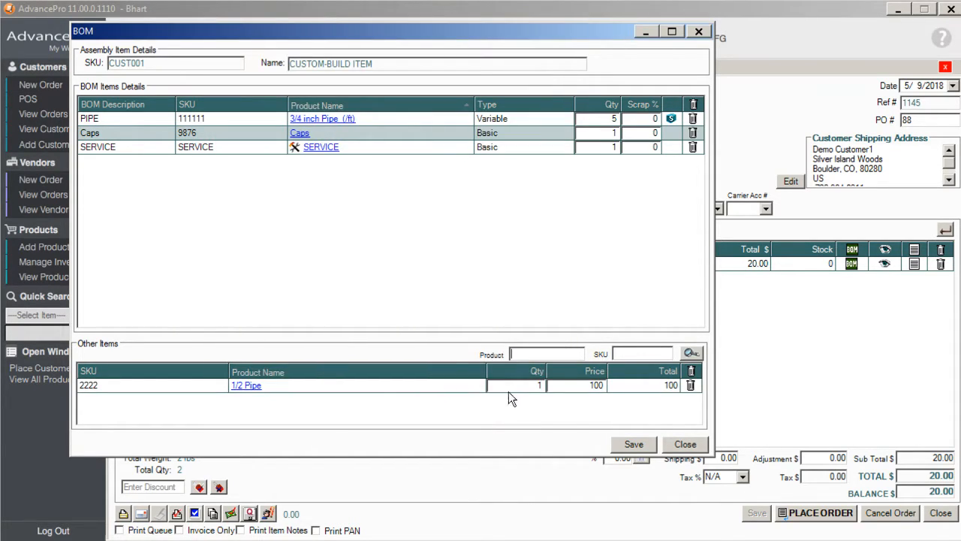
left_click(510, 387)
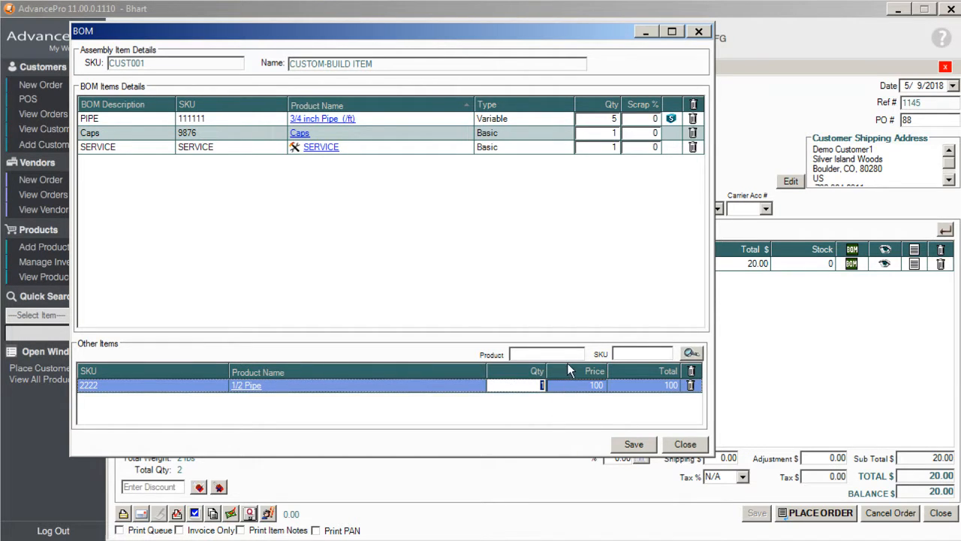
left_click(581, 388)
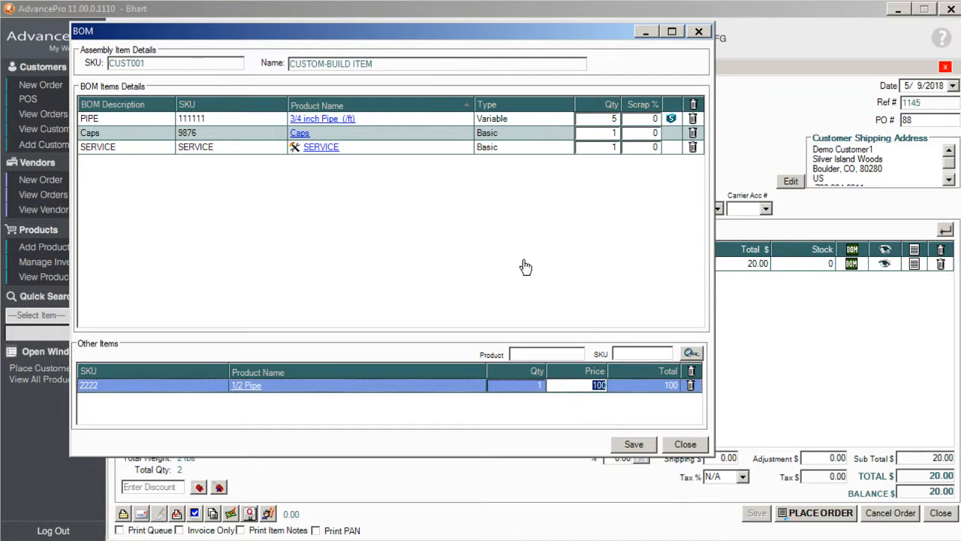
left_click(634, 445)
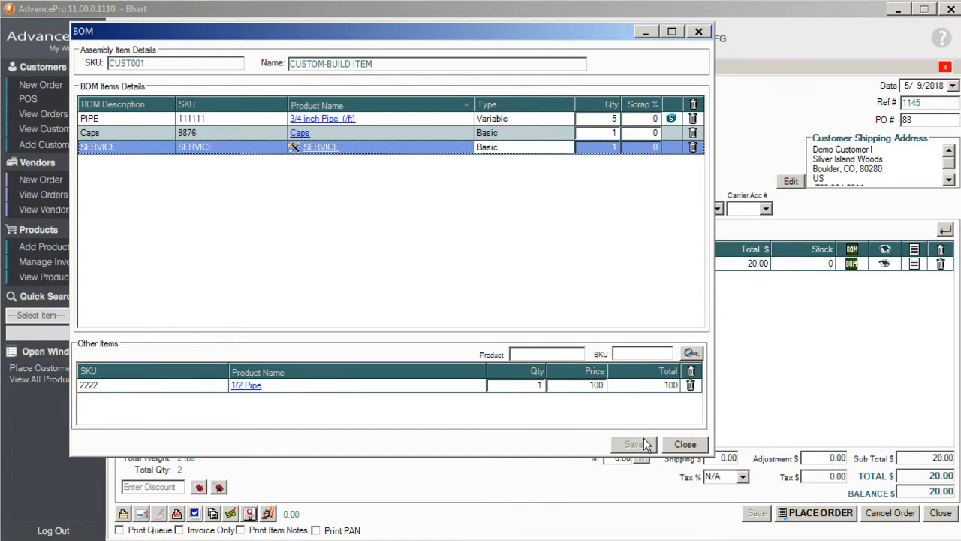
left_click(683, 445)
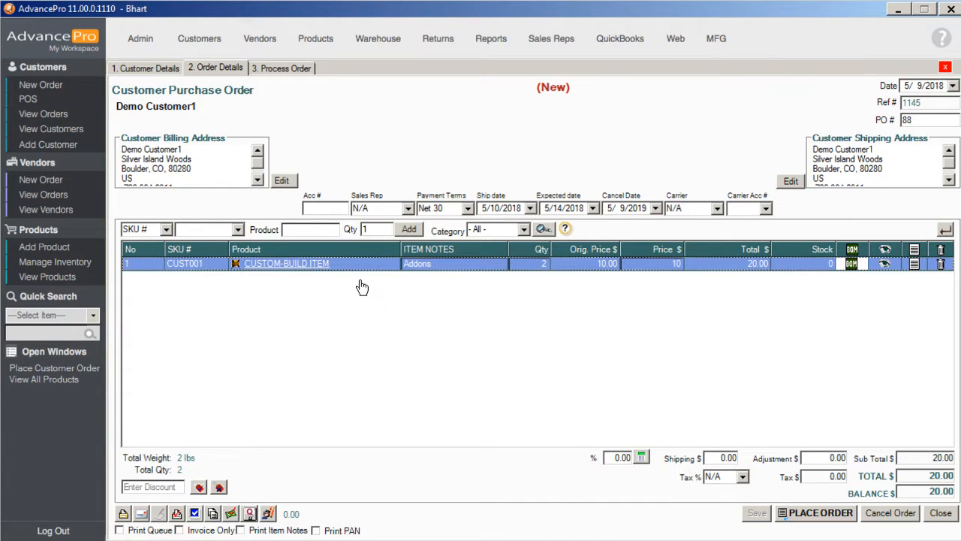
- Add CUST001 to the order again as a second line, accepting the duplicate SKU
left_click(439, 266)
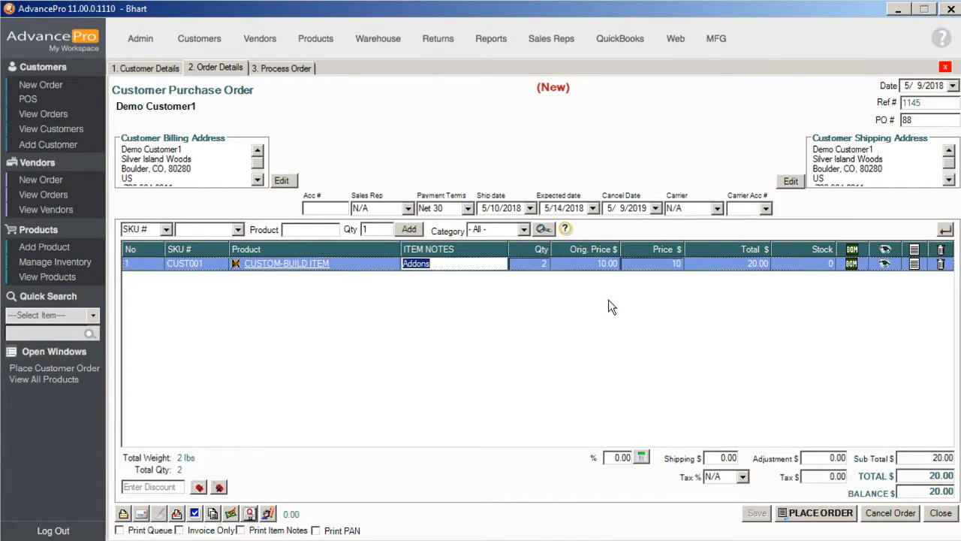
left_click(342, 273)
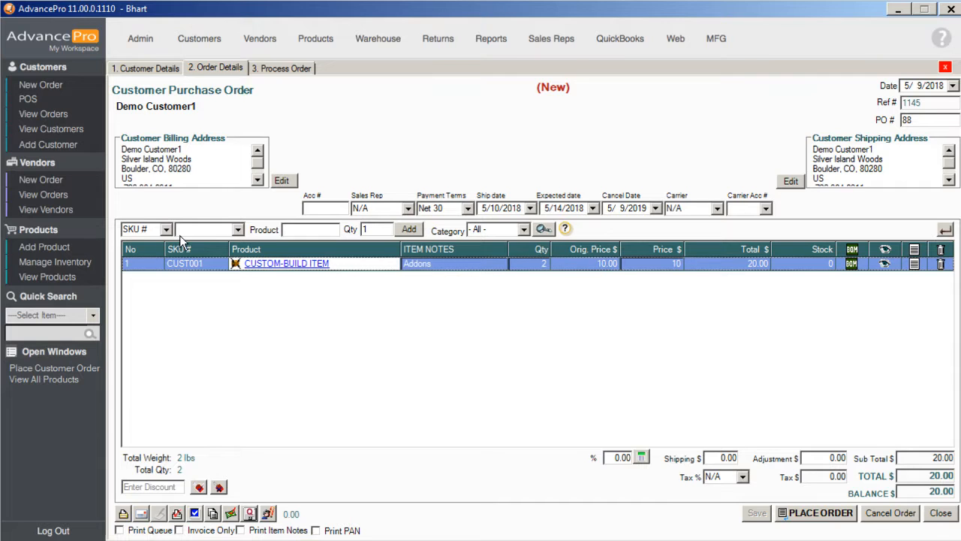
left_click(204, 230)
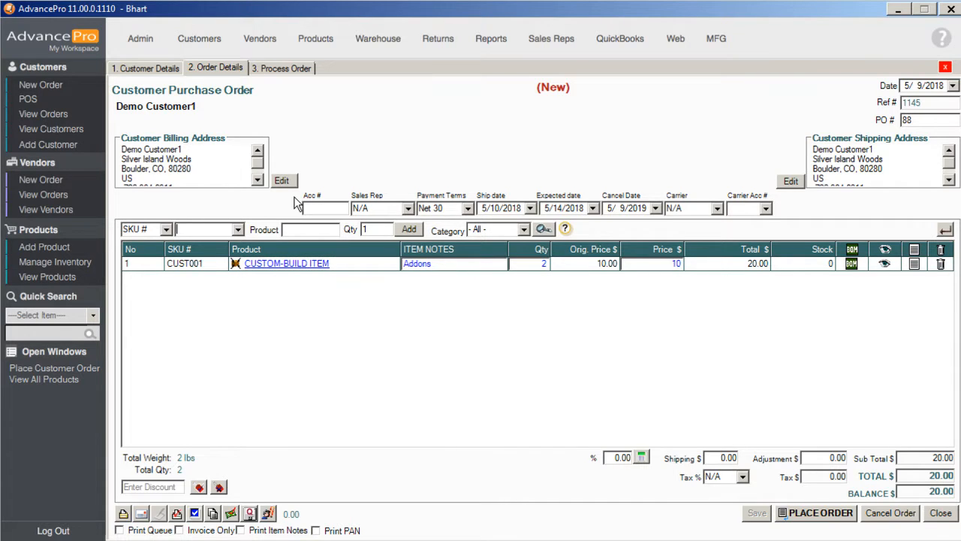
type("cuST001")
key("Return")
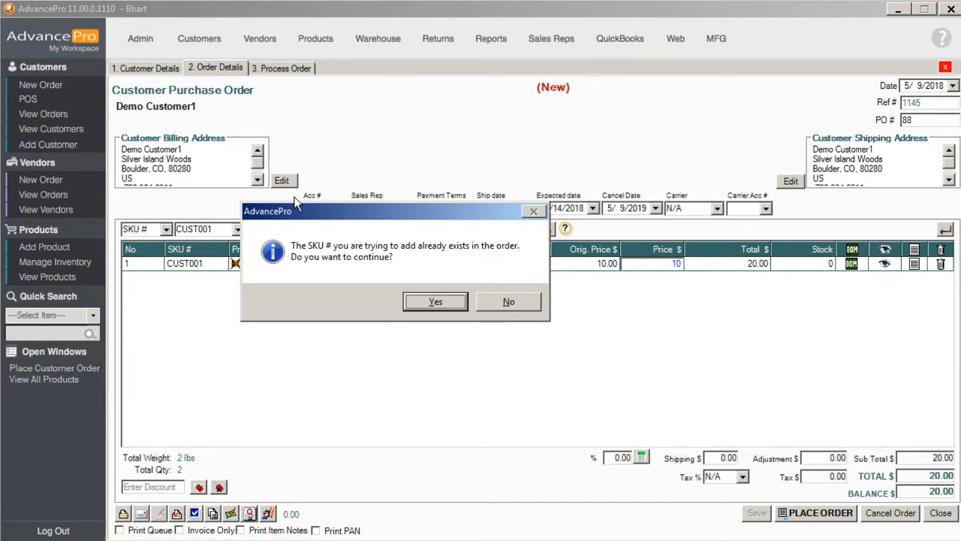
key("Return")
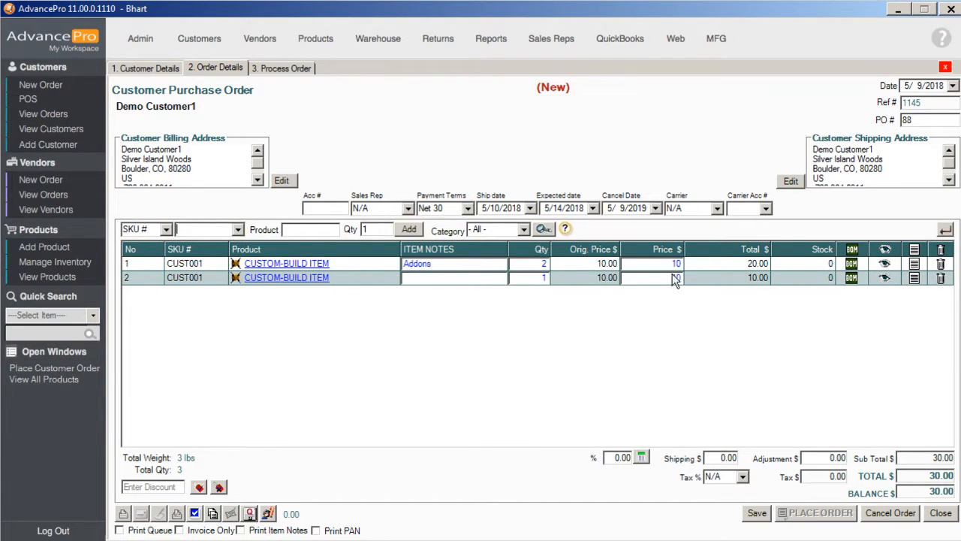
- Save the order and open the BOM of the second CUST001 line
left_click(852, 280)
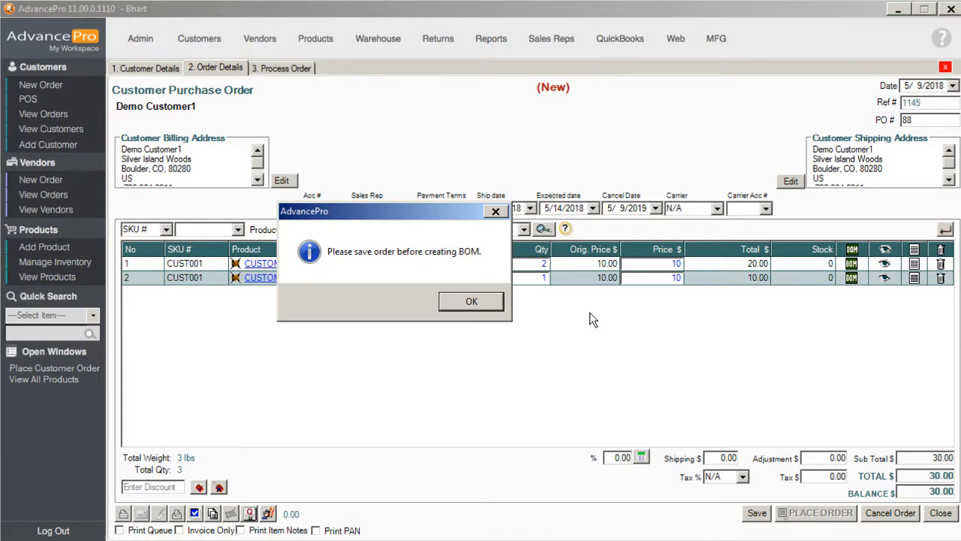
left_click(492, 304)
left_click(758, 518)
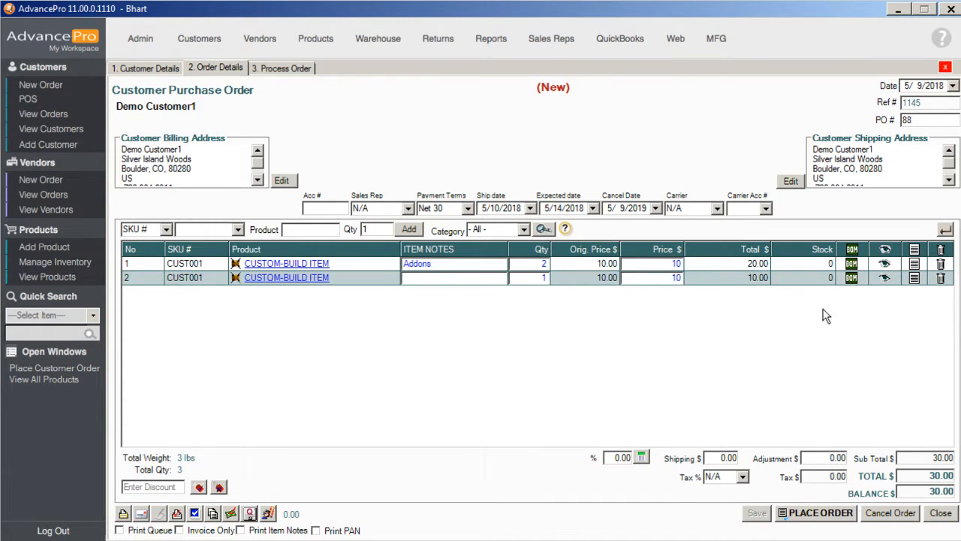
left_click(851, 278)
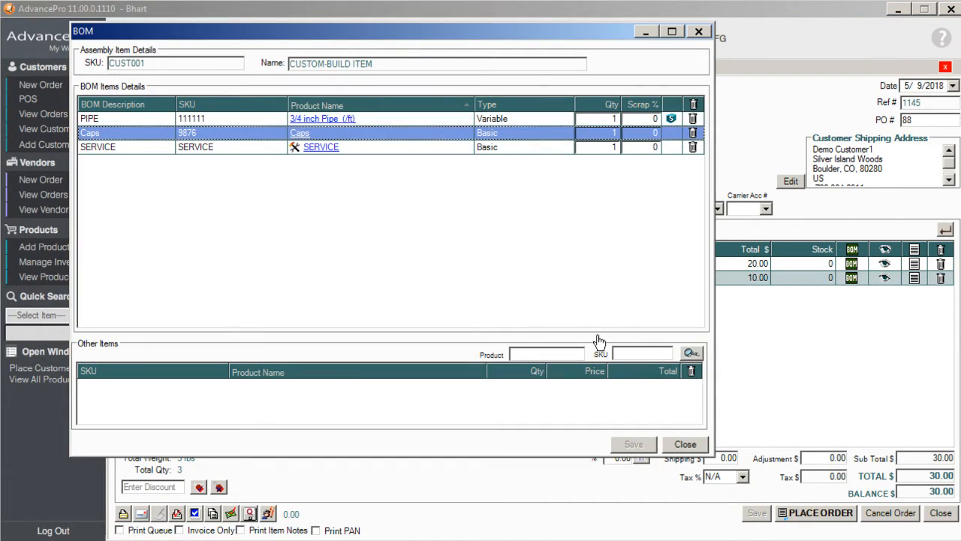
left_click(684, 444)
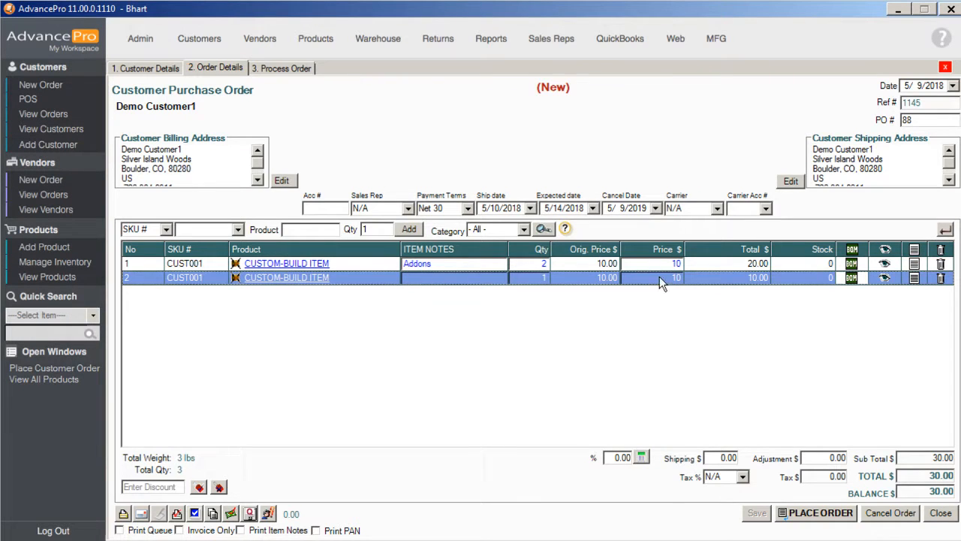
left_click(851, 278)
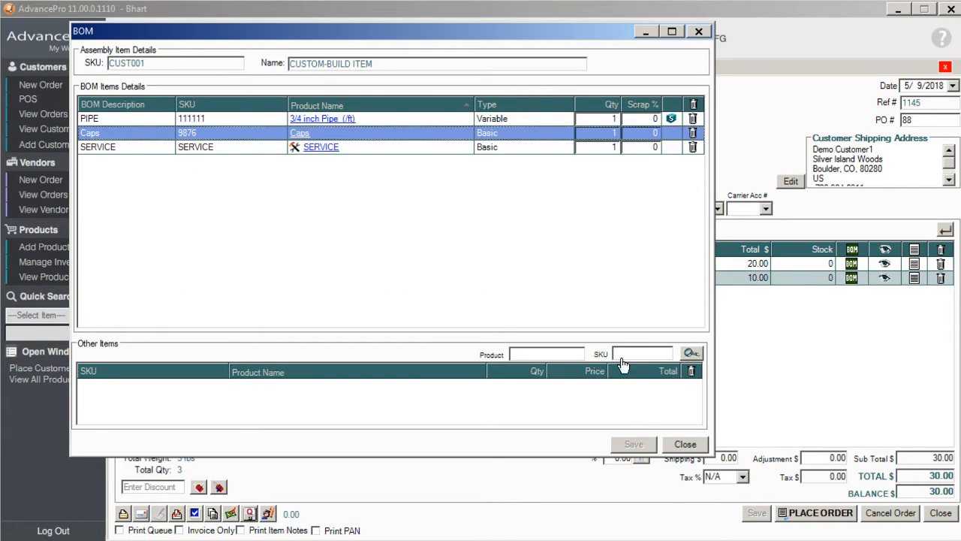
- Close the second CUST001 line's BOM and place the customer order, accepting the insufficient stock for CUST001
left_click(684, 444)
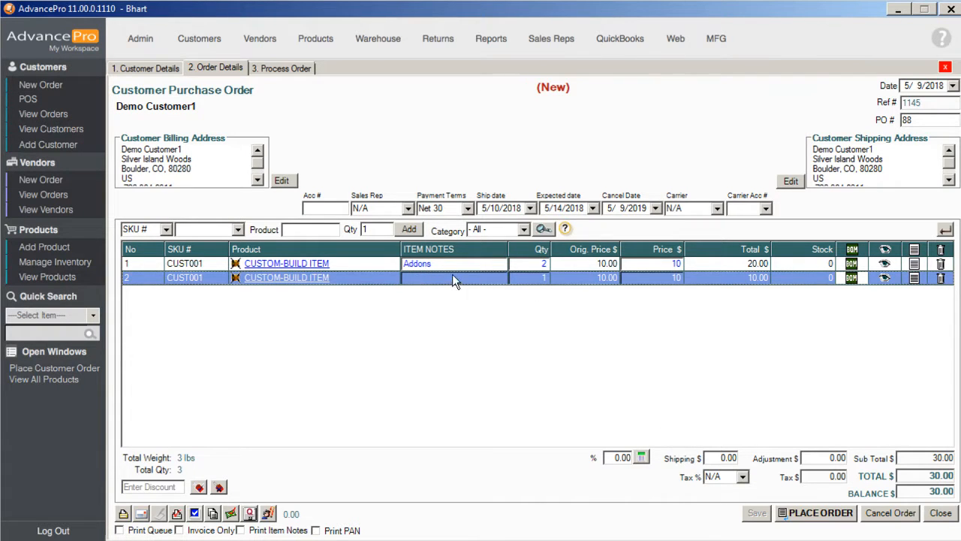
left_click(453, 278)
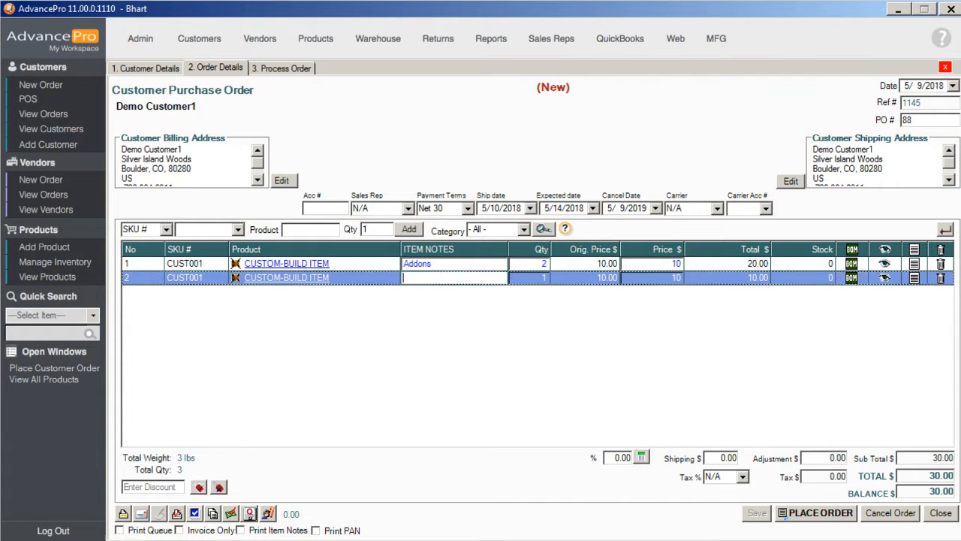
left_click(852, 264)
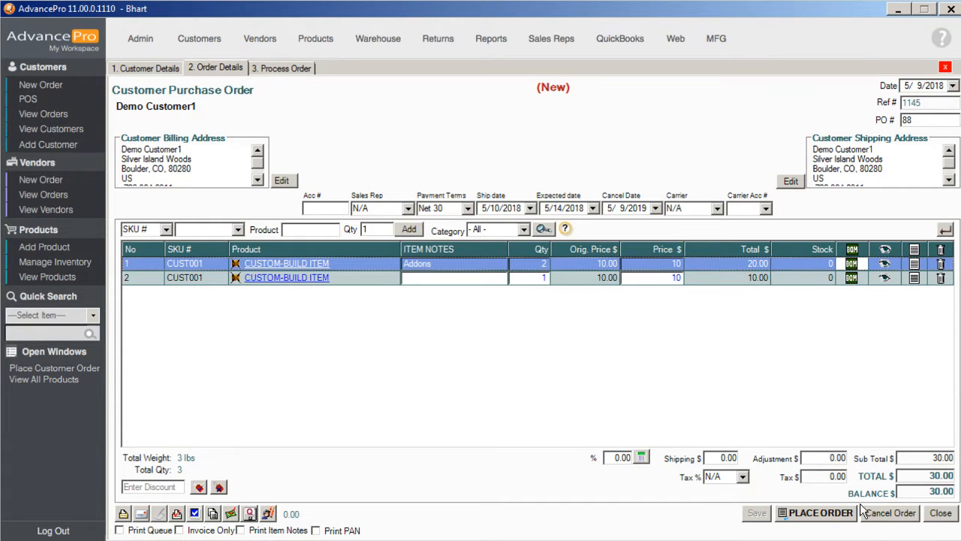
left_click(841, 518)
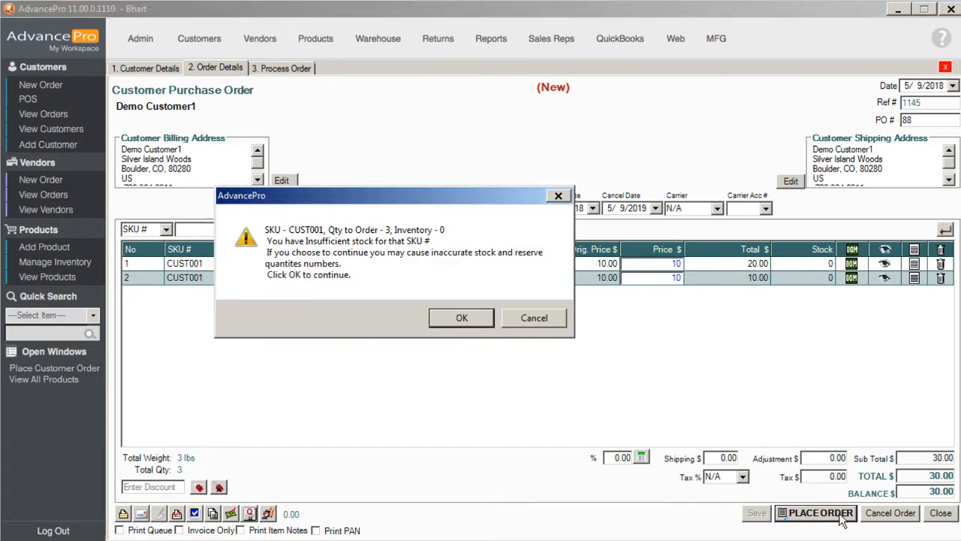
left_click(462, 317)
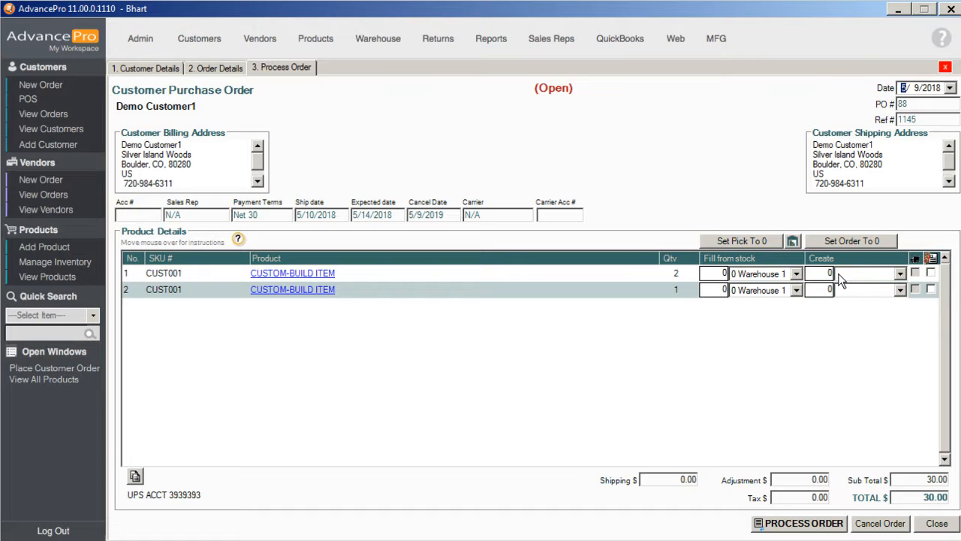
- Flag both CUST001 lines for work order creation, process the customer order and dismiss the order confirmation
left_click(933, 276)
left_click(931, 290)
left_click(804, 525)
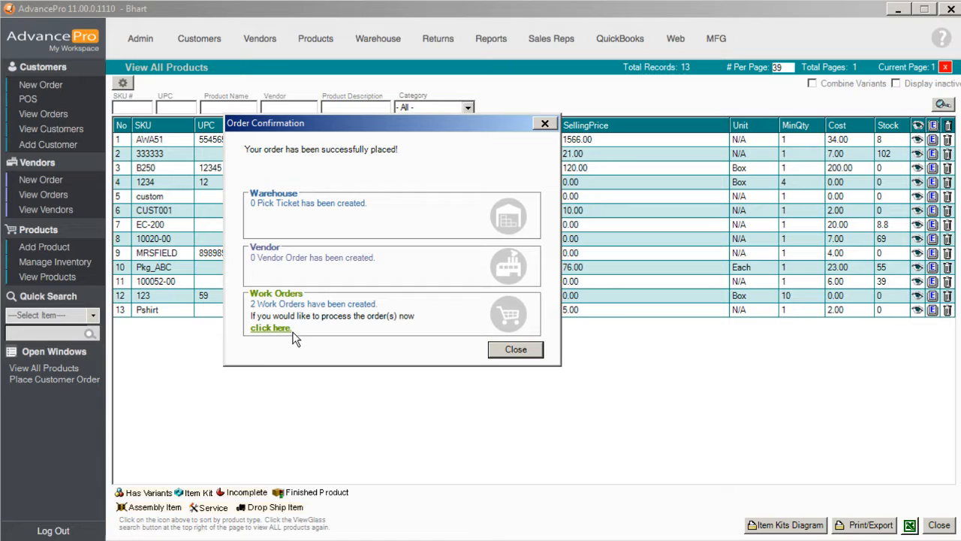
left_click(522, 349)
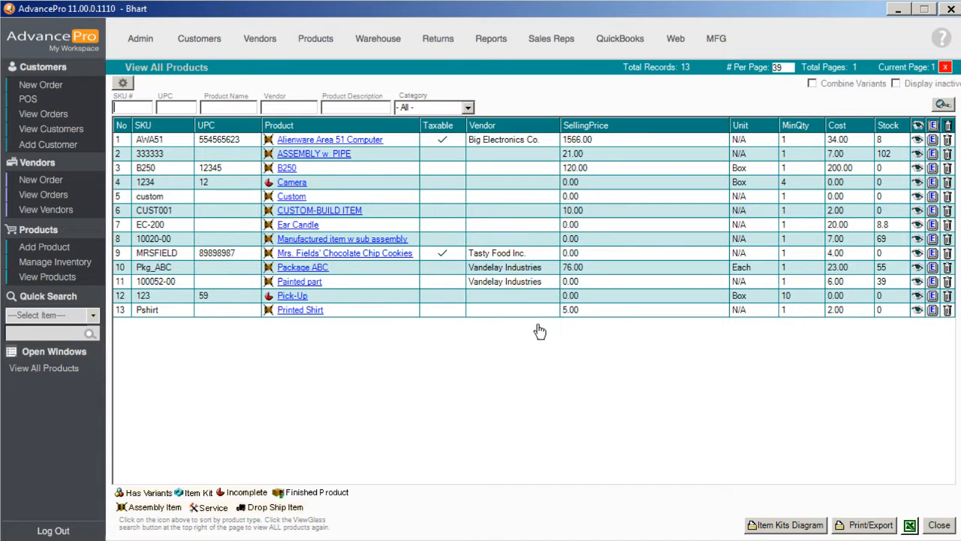
- List all manufacturing work orders and review the BOM items of the newest CUST001 work order, the one for quantity 1
left_click(714, 38)
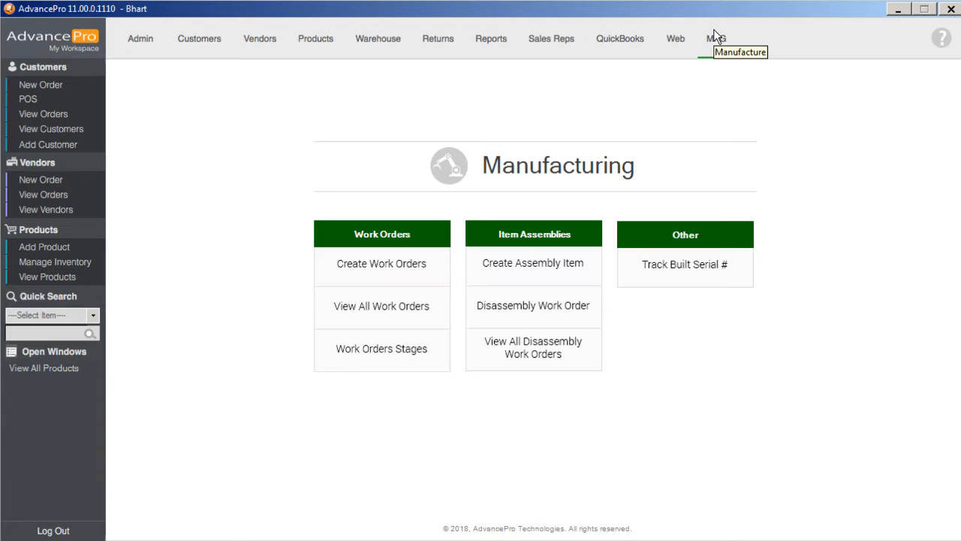
left_click(362, 315)
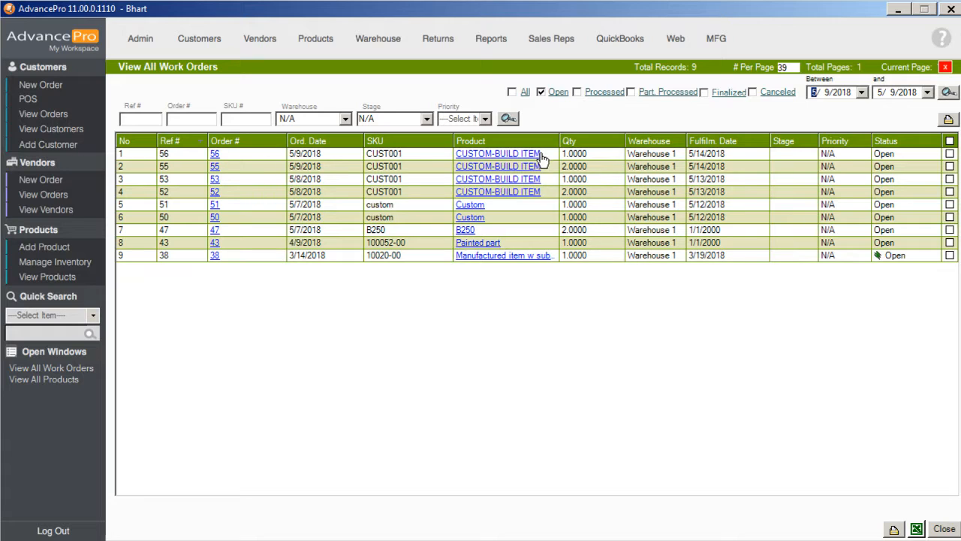
left_click(215, 156)
left_click(214, 156)
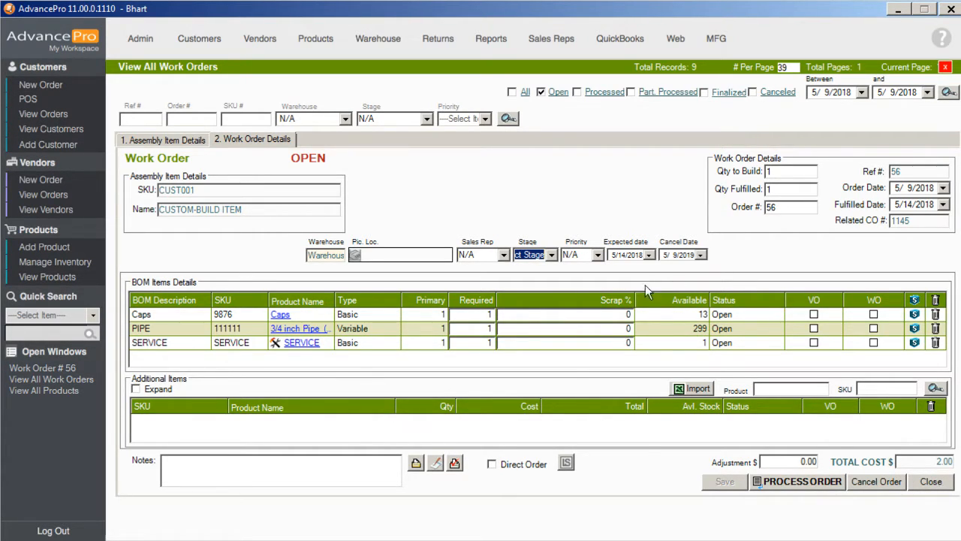
left_click(931, 482)
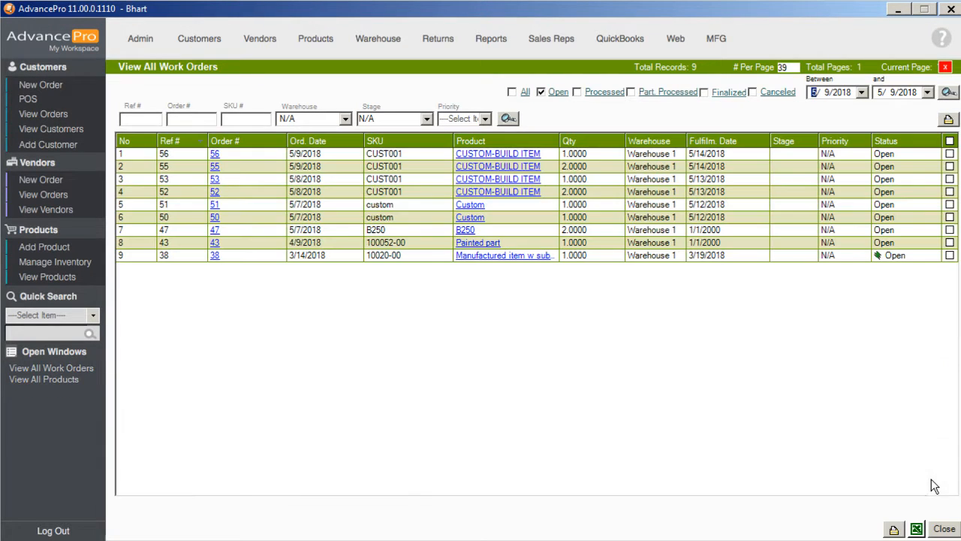
- Review the BOM items and additional items of the 5/9/2018 CUST001 work order for quantity 2, then close it
left_click(214, 169)
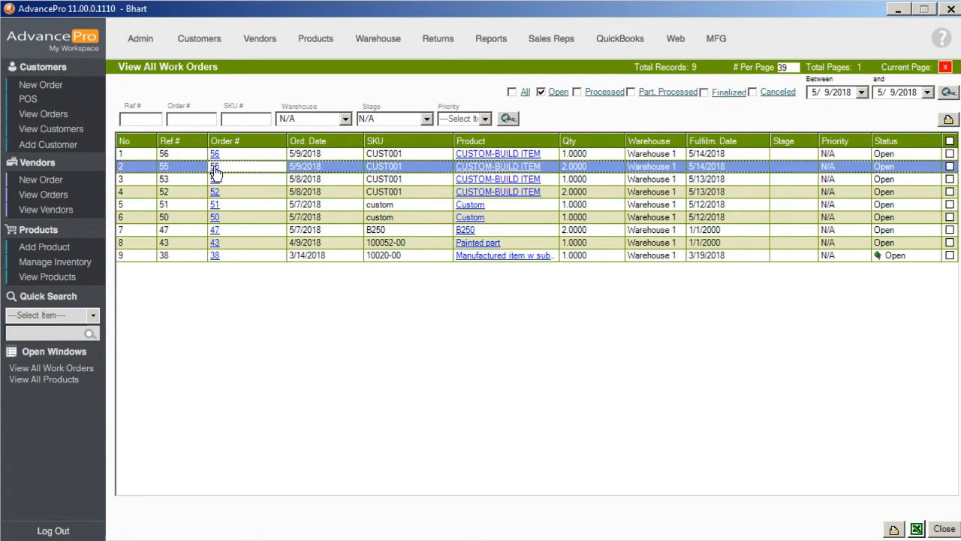
left_click(214, 168)
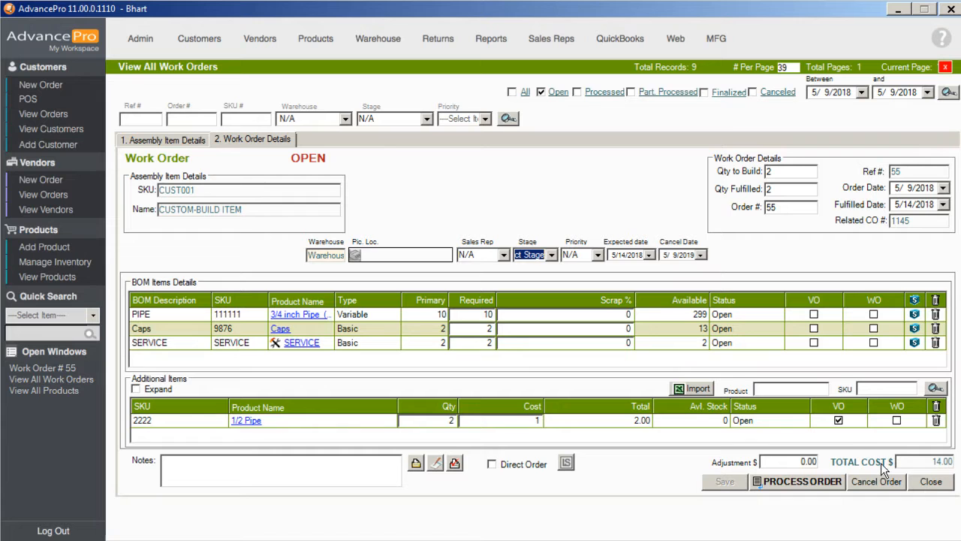
left_click(932, 482)
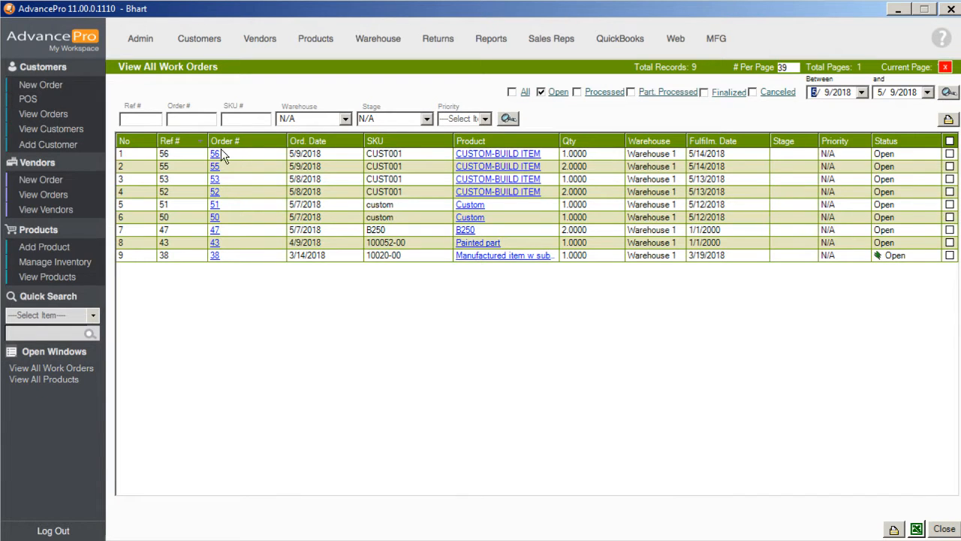
- Reopen the newest CUST001 work order for quantity 1, mark it as Direct Order and process it through to finalized
left_click(218, 153)
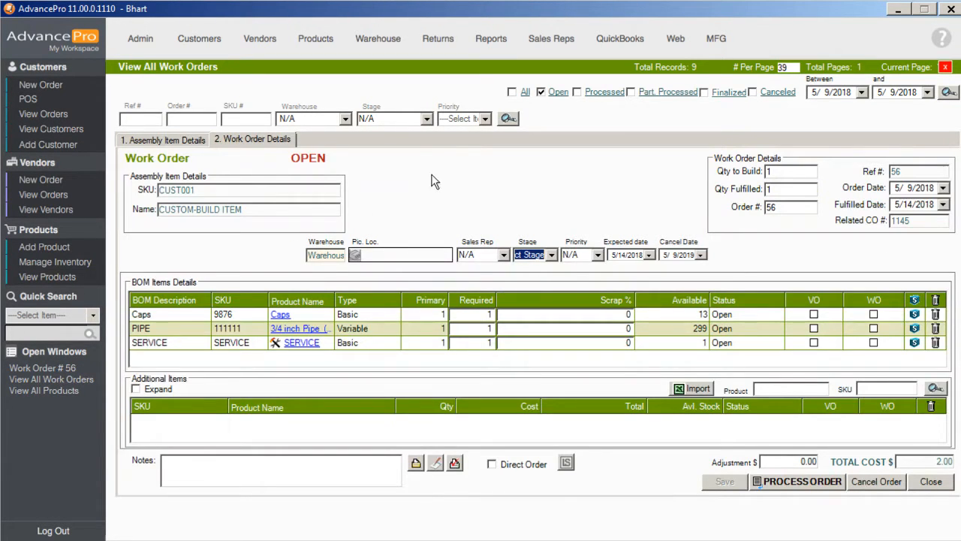
left_click(537, 470)
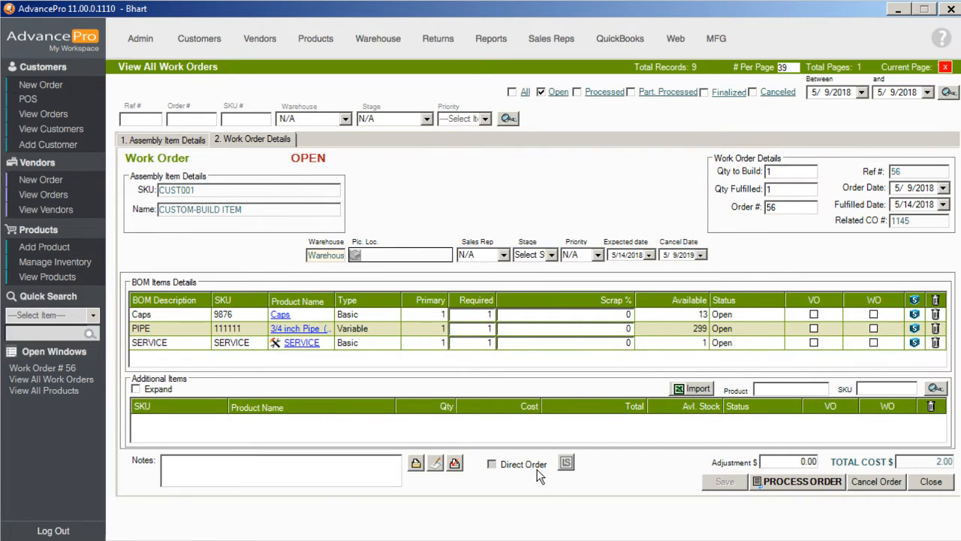
left_click(806, 482)
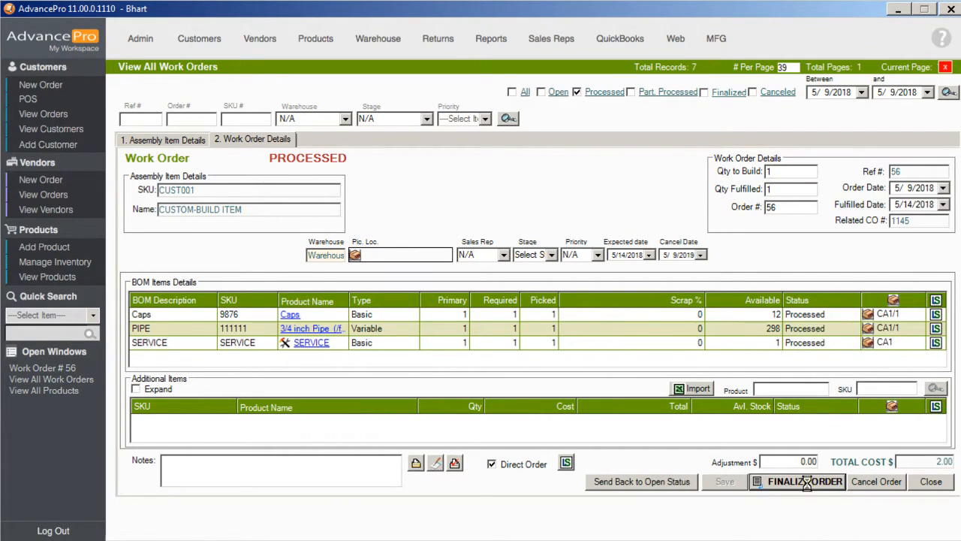
left_click(466, 300)
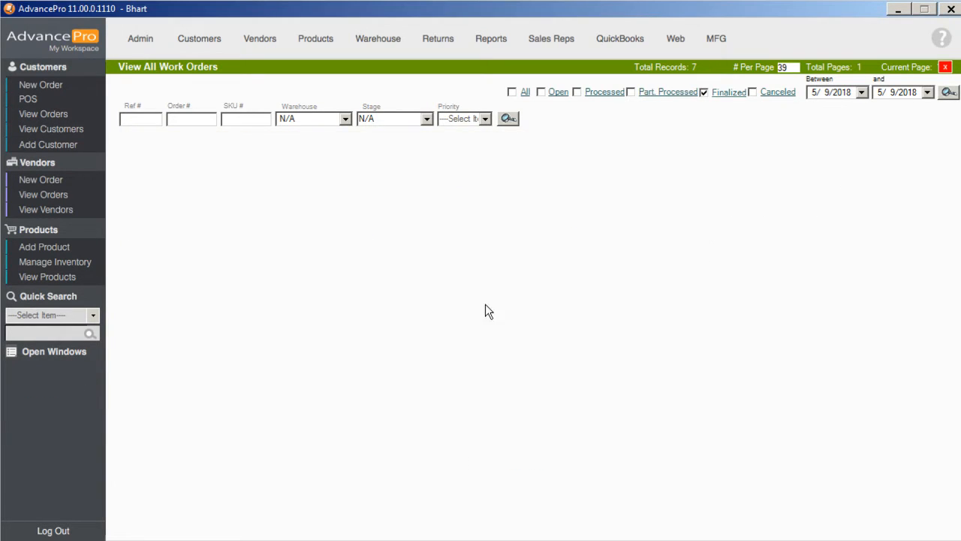
- Filter the customer orders to Processed and open the newest one, expected 5/14/2018
left_click(43, 114)
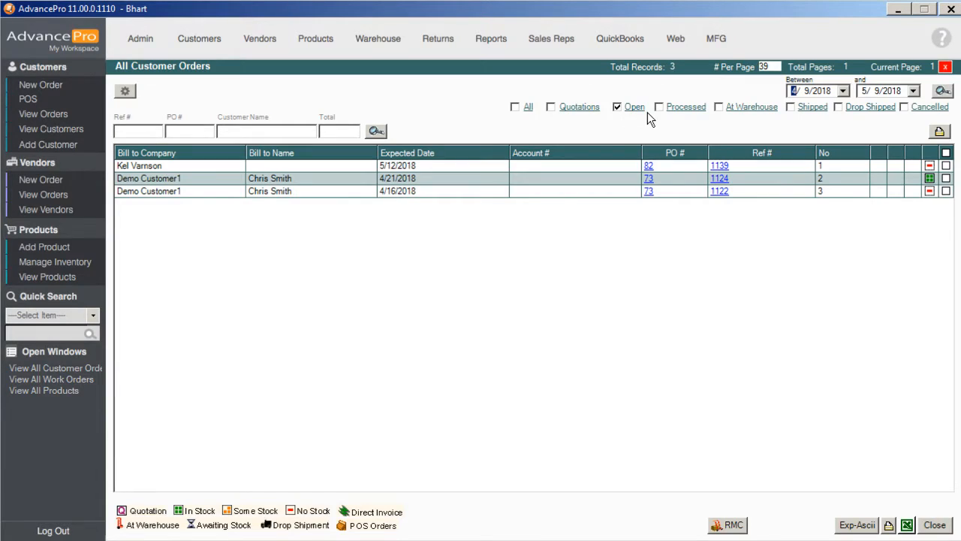
left_click(679, 109)
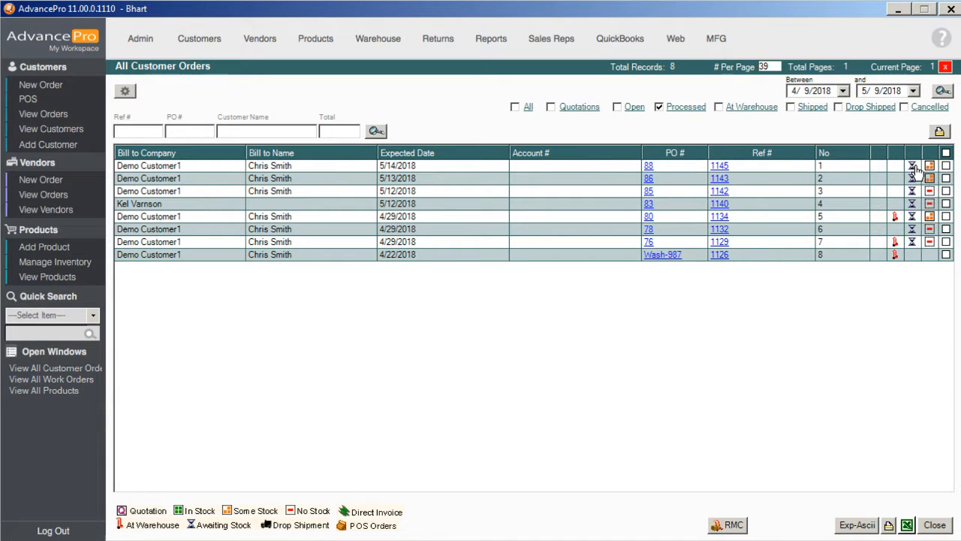
left_click(648, 166)
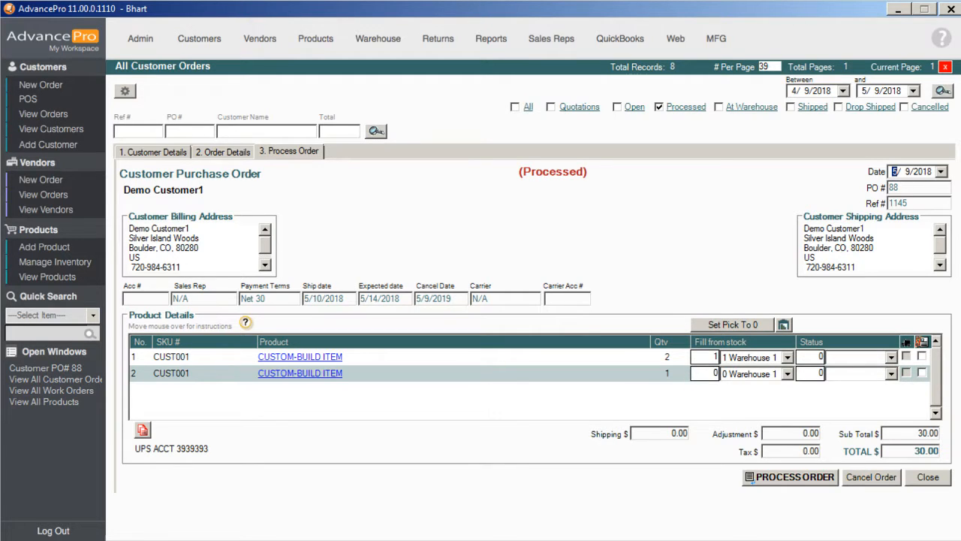
- Clear the fill-from-stock quantity on the first CUST001 line and set it to 1 on the second line
double_click(715, 358)
key("BackSpace")
double_click(715, 374)
type("1")
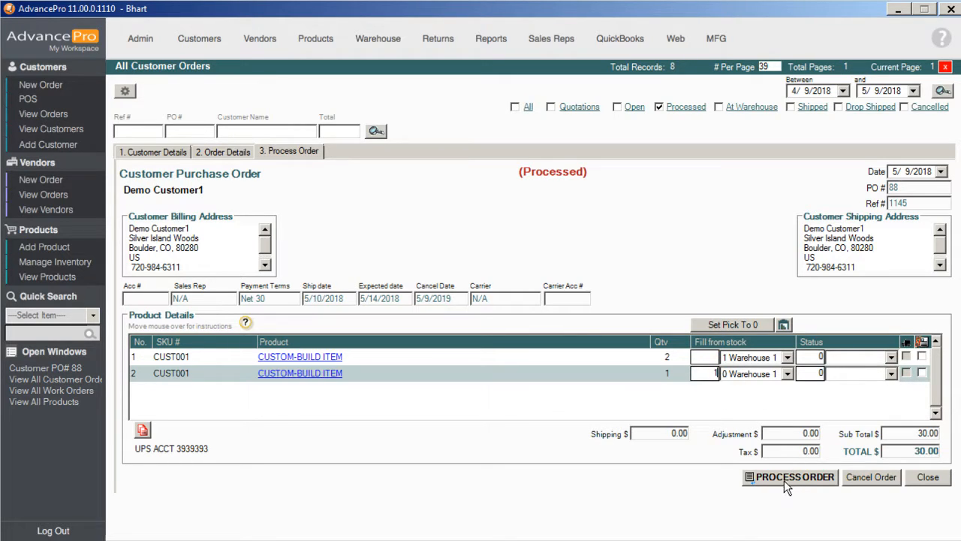